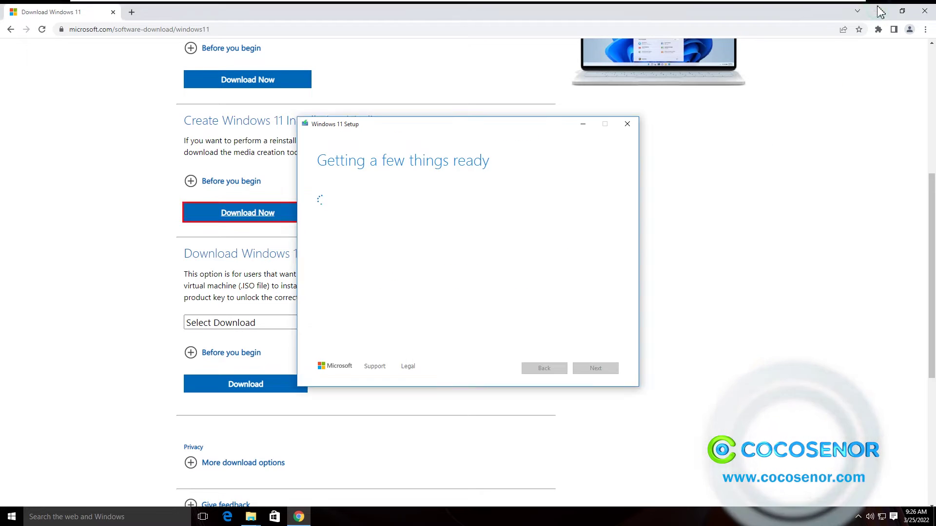
Step: Minimize the browser and accept the license terms in Windows 11 Setup
left_click(880, 8)
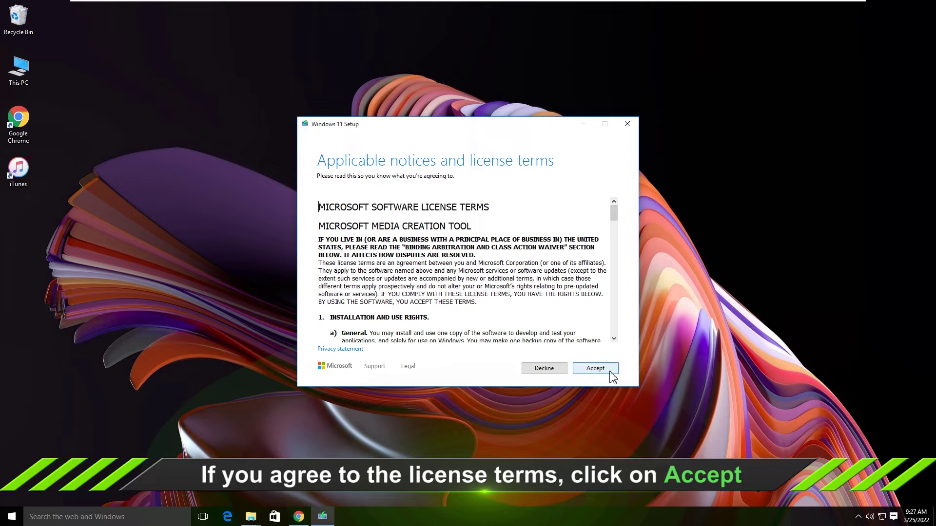
left_click(595, 369)
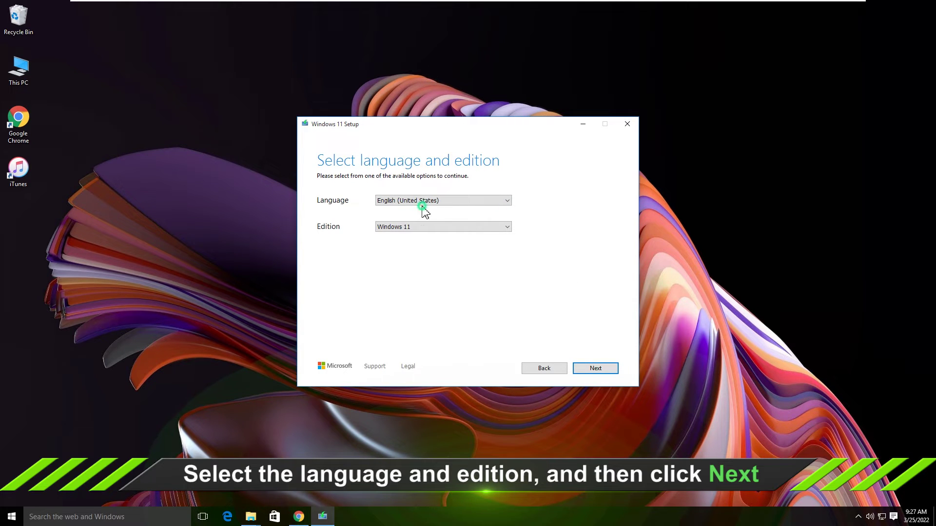
Step: Choose English (United States) as the language with the Windows 11 edition, and continue
left_click(404, 205)
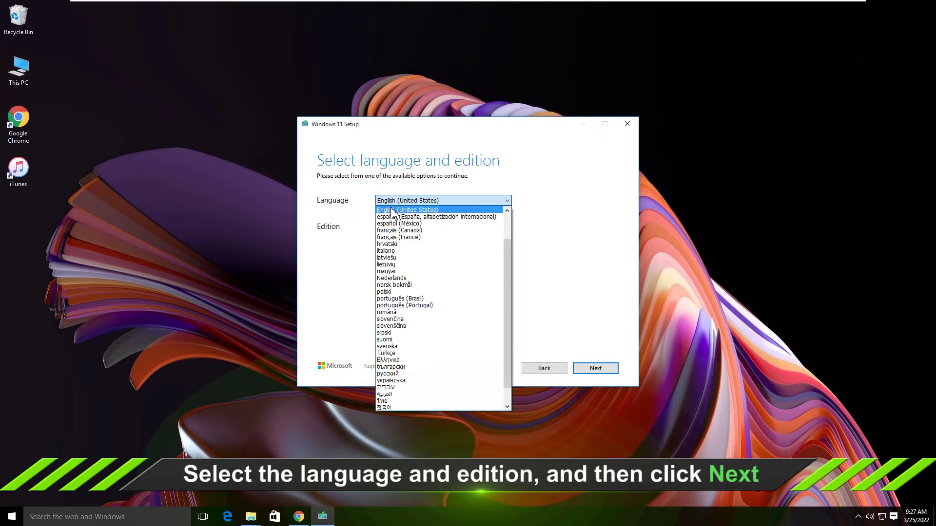
left_click(392, 211)
left_click(396, 229)
left_click(390, 235)
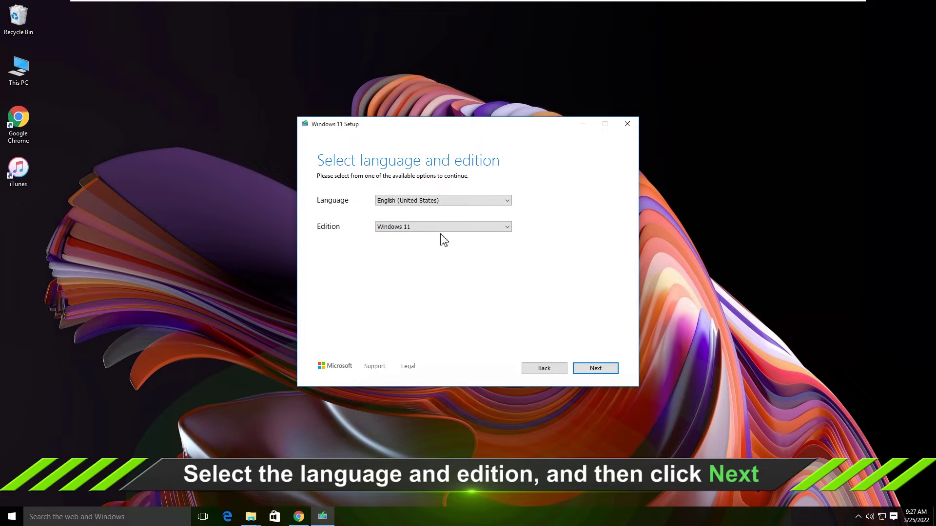
left_click(597, 372)
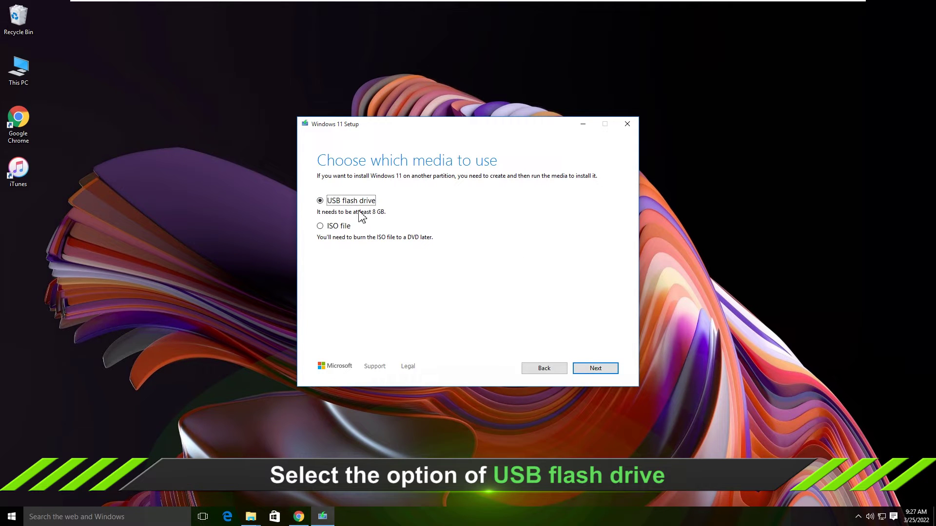
Step: Choose USB flash drive as the installation media and continue to the drive selection
left_click(320, 202)
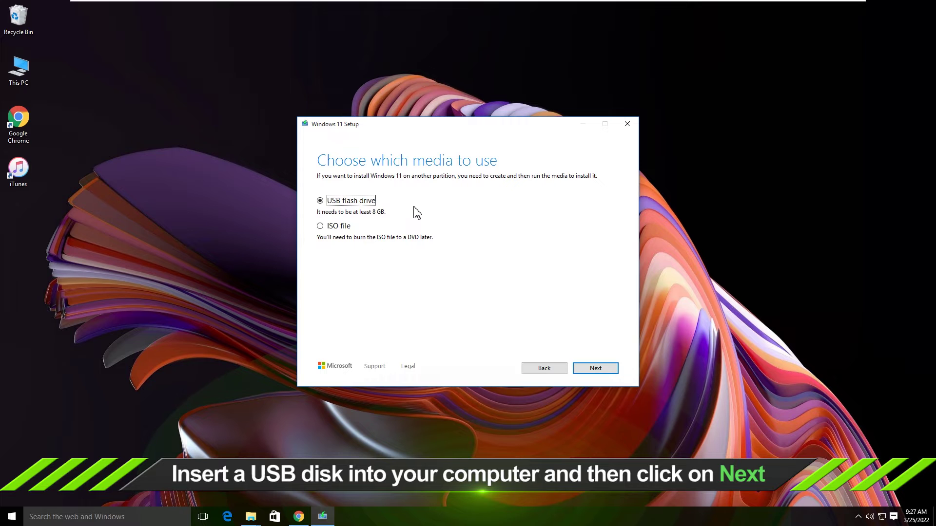
left_click(613, 370)
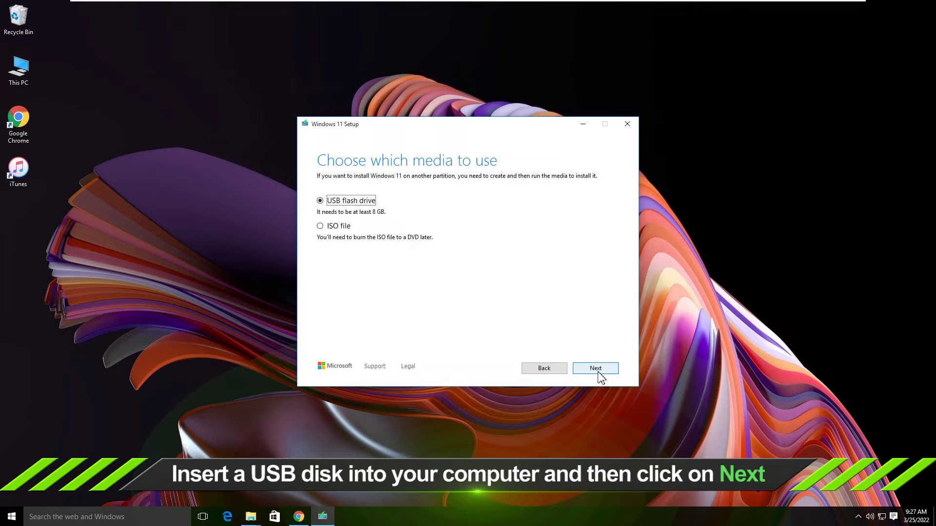
left_click(598, 370)
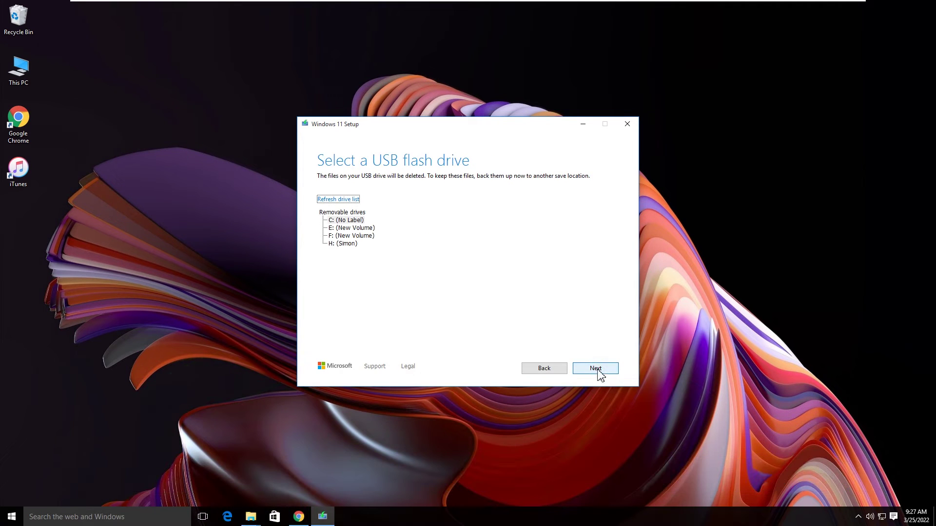
Step: Create the installation media on removable drive H: and finish the setup
left_click(342, 244)
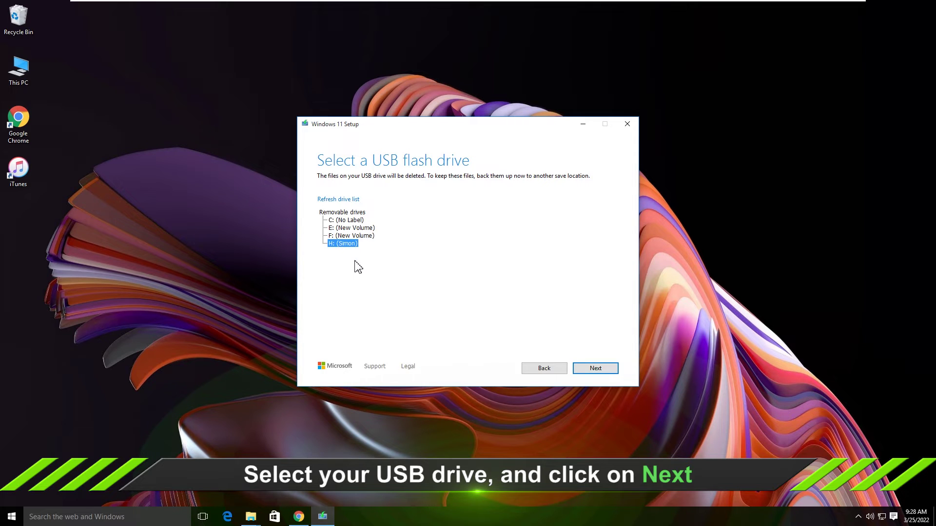
left_click(596, 369)
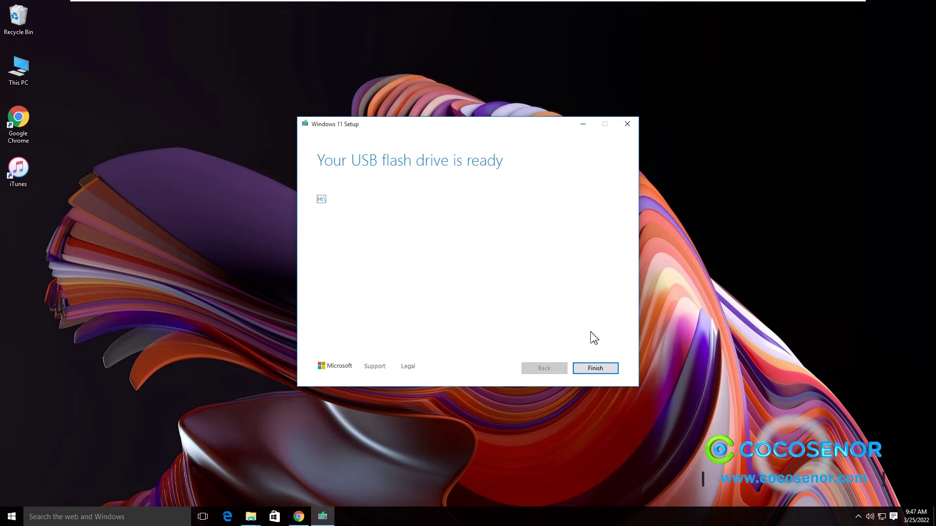
left_click(597, 369)
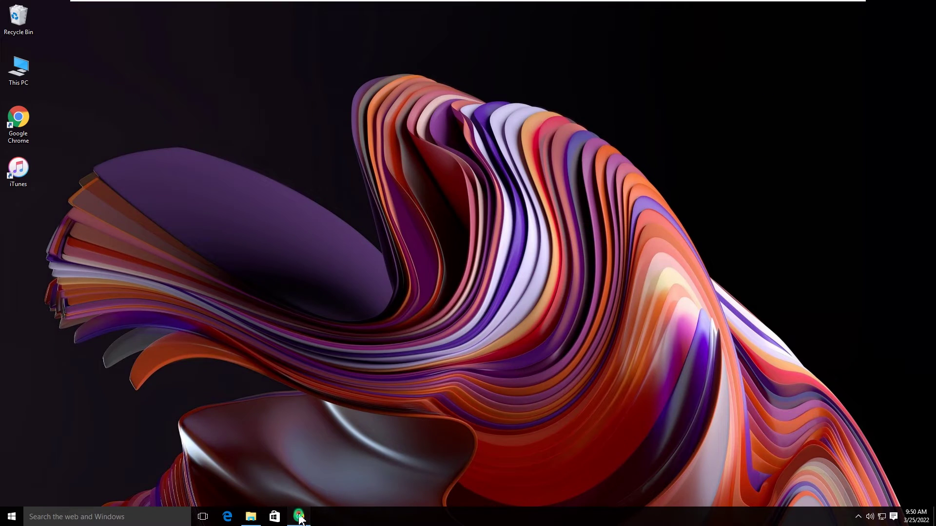
Step: Switch to Chrome and locate the Download Windows 11 Disk Image (ISO) section on Microsoft's Windows 11 download page
left_click(299, 516)
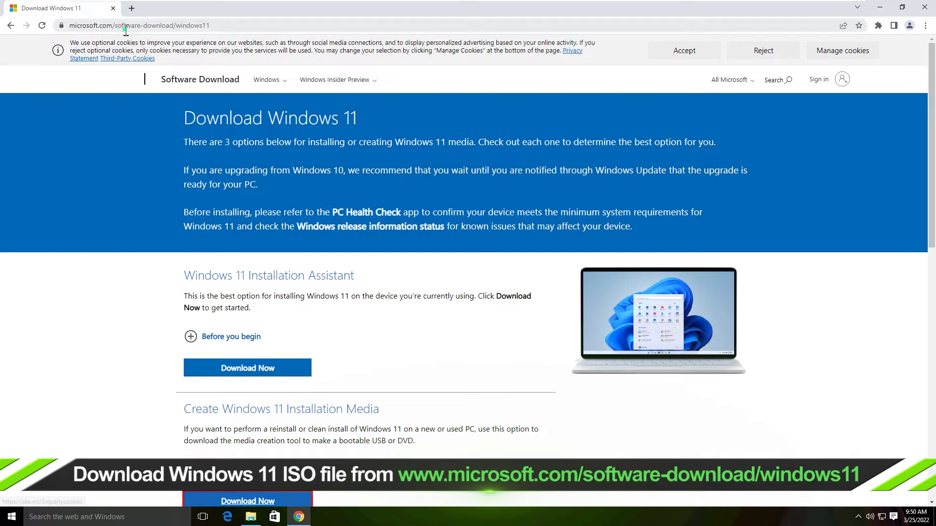
left_click(72, 28)
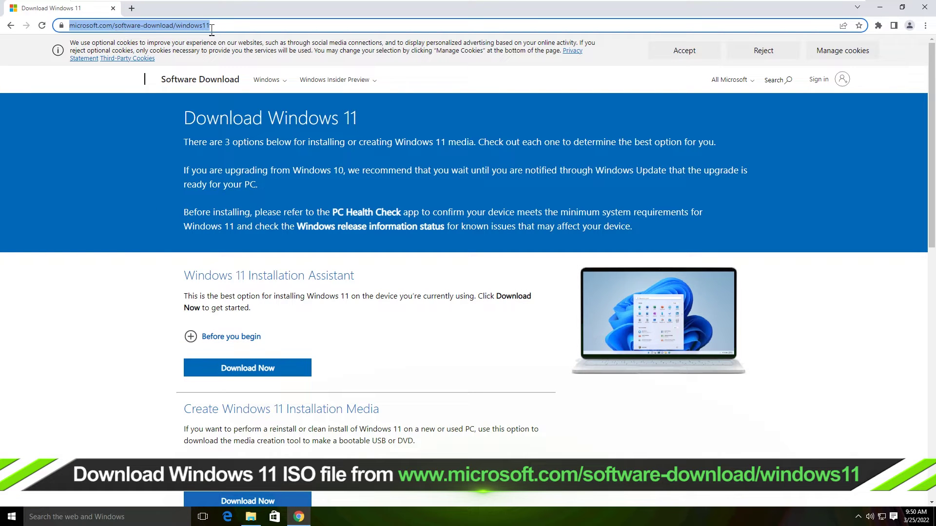
left_click(233, 25)
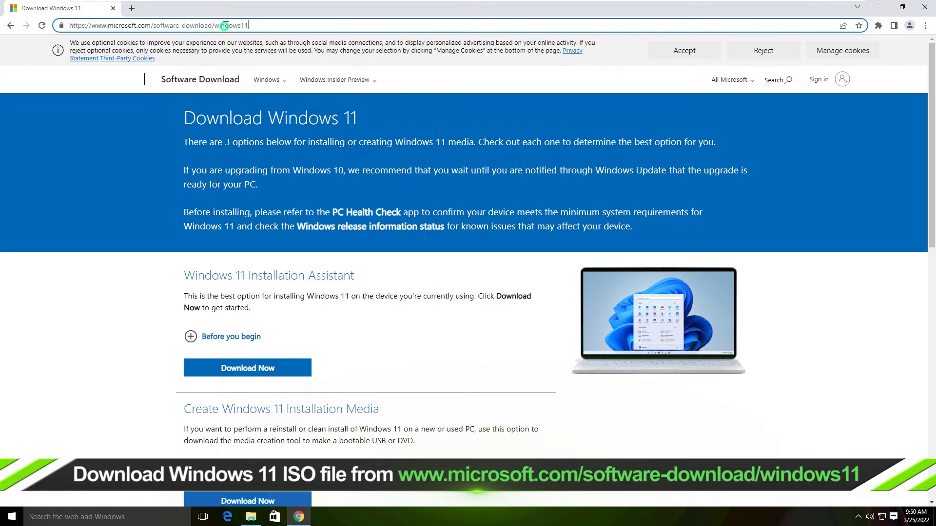
scroll(358, 141, "down", 2)
scroll(358, 141, "down", 7)
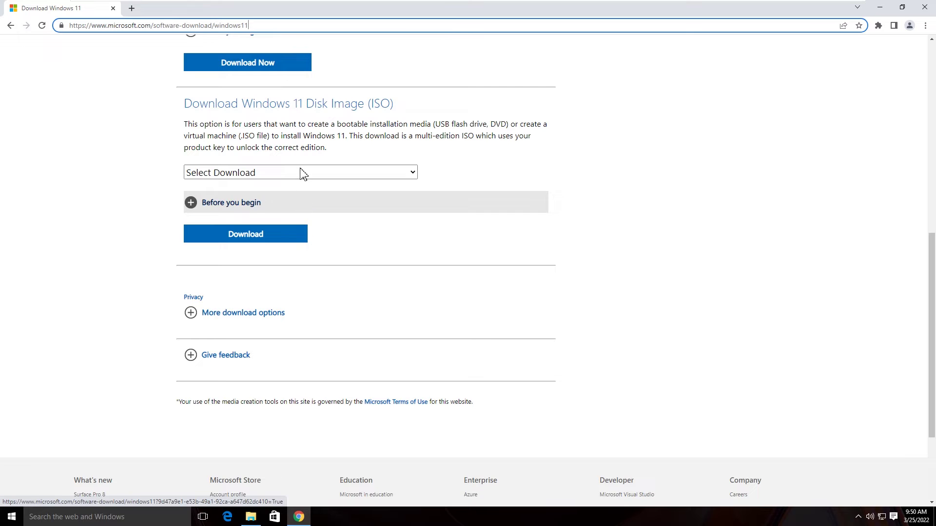
left_click(256, 29)
left_click_drag(256, 29, 50, 27)
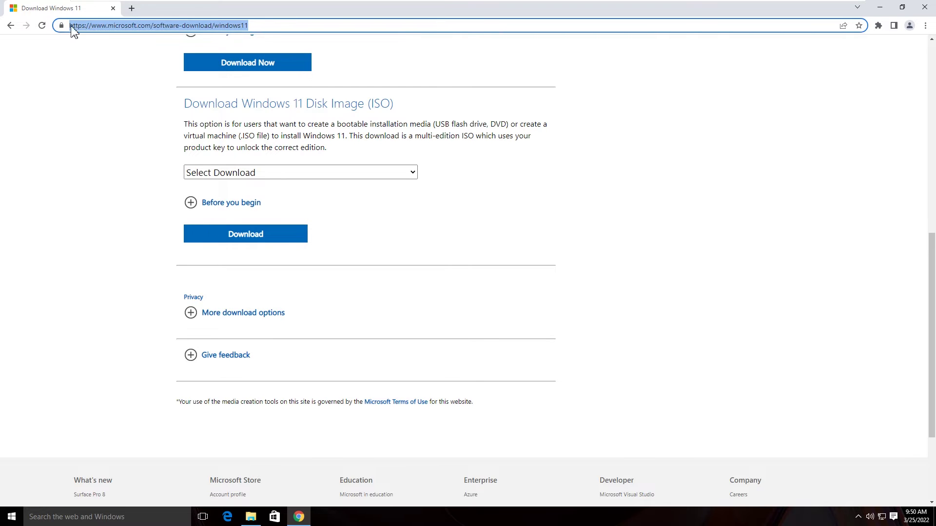
type("http://rufus.ie/")
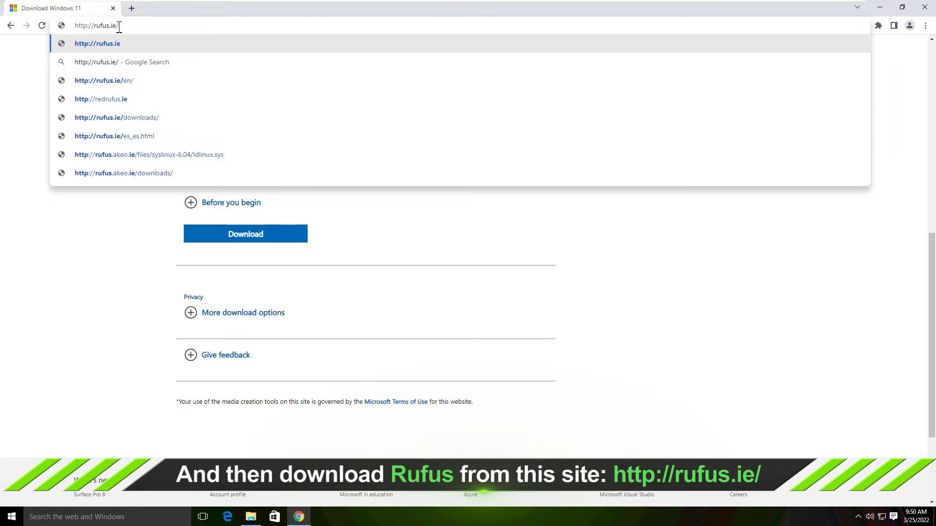
key("Return")
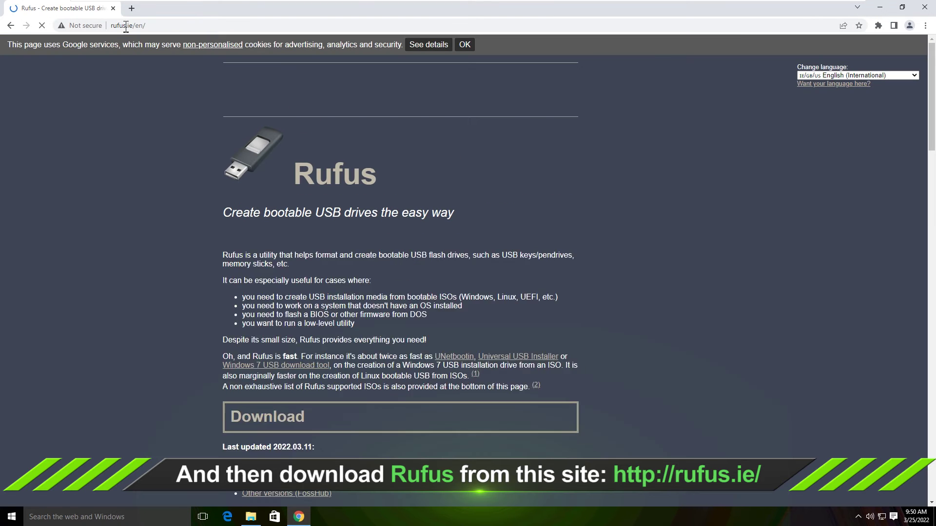
Step: Download Rufus 3.18 from the Download section of the page
scroll(340, 191, "down", 7)
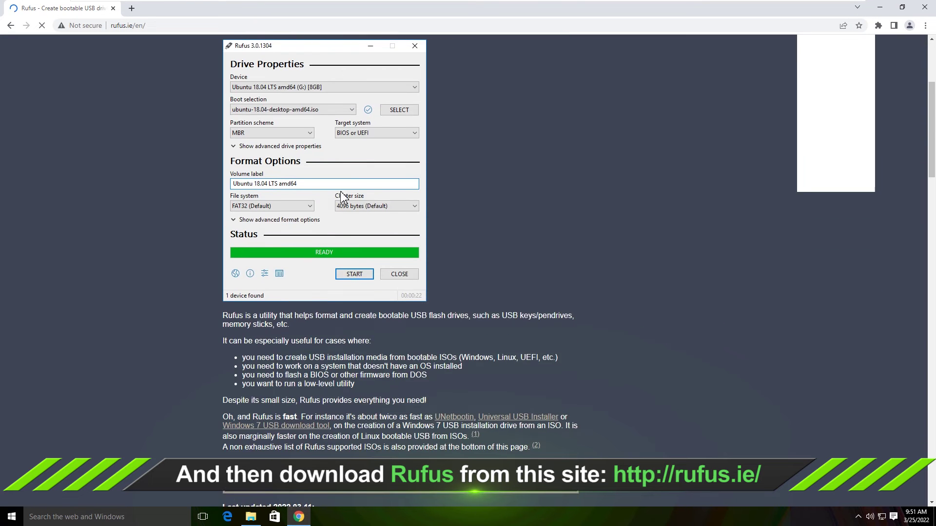
scroll(340, 194, "down", 3)
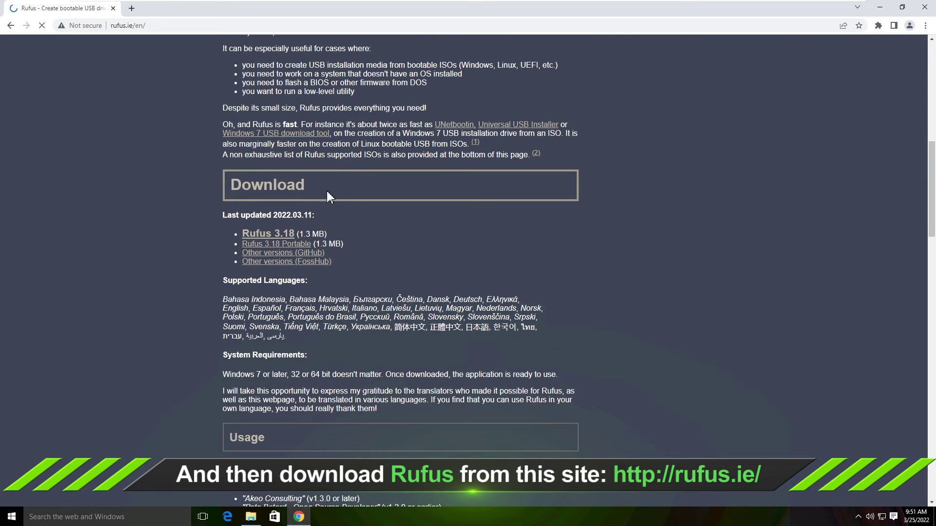
left_click(271, 234)
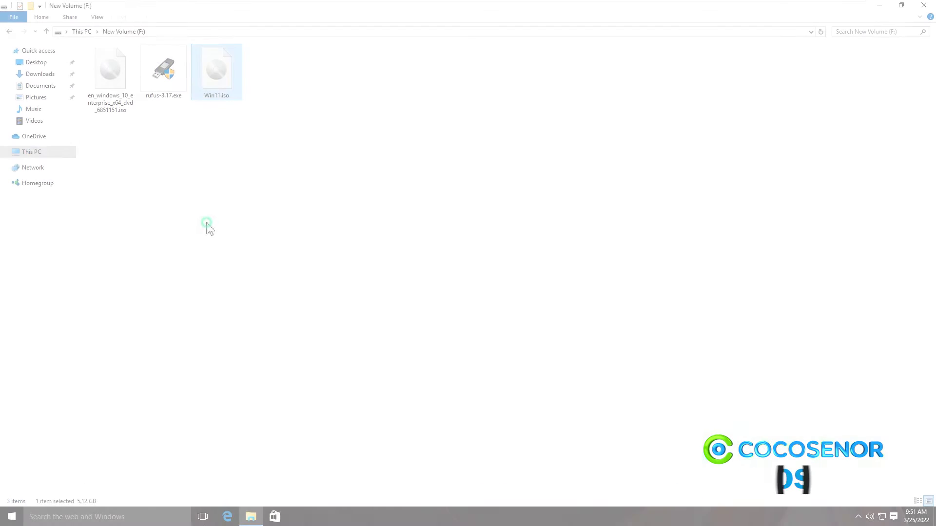
Step: Launch rufus-3.17.exe from New Volume (F:), allow it to make changes, and close the file window
double_click(179, 83)
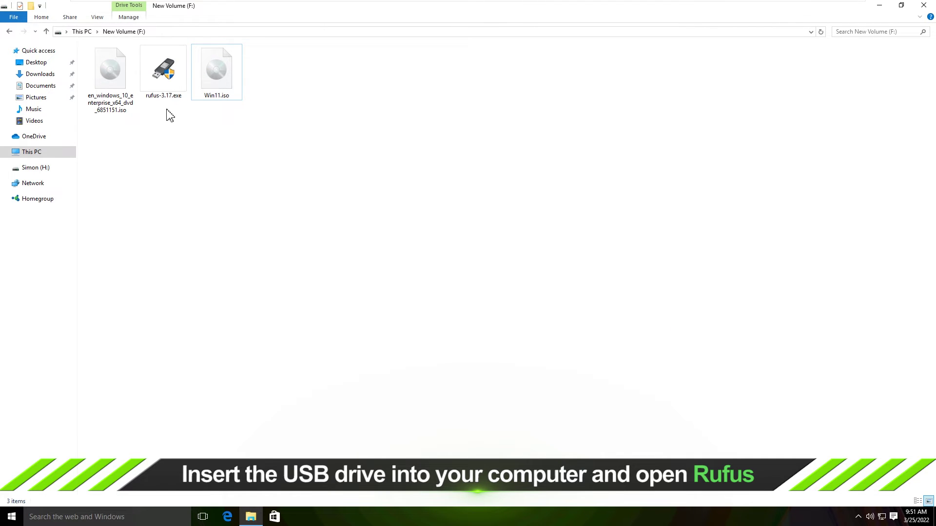
double_click(163, 70)
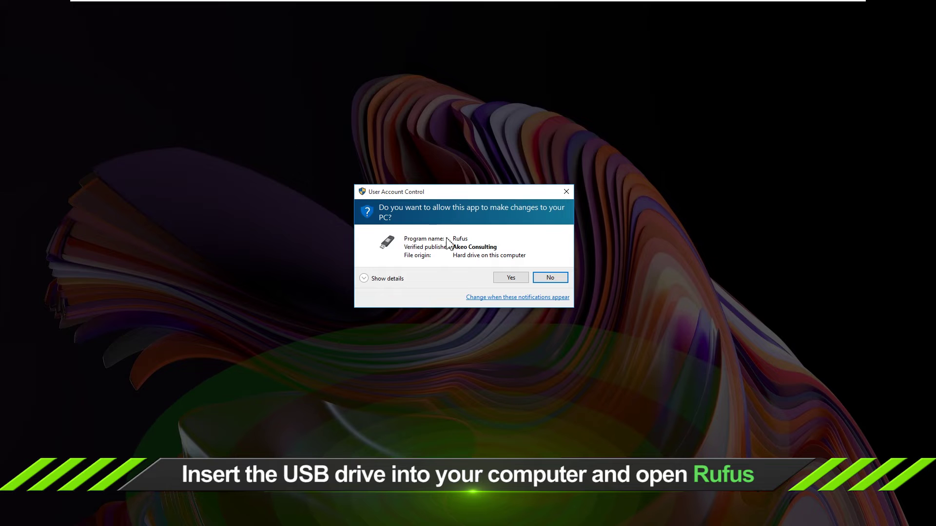
left_click(517, 276)
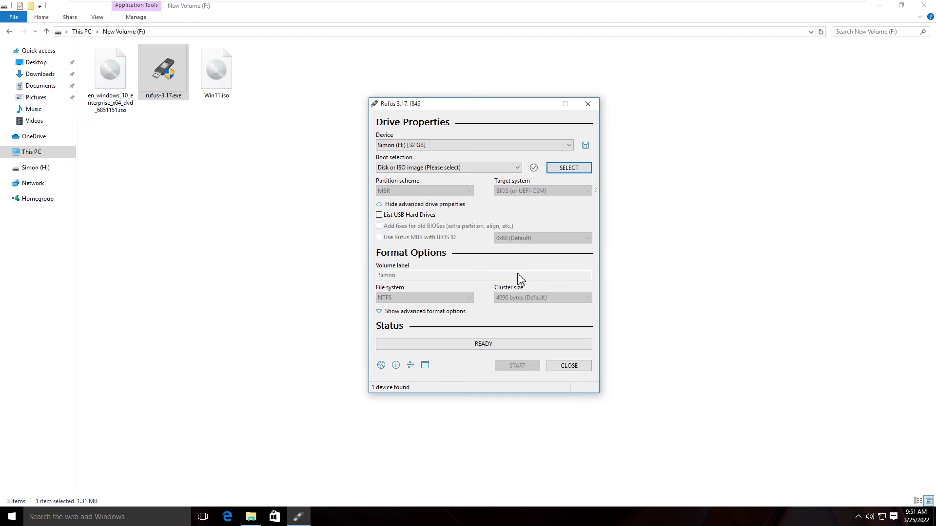
left_click(923, 7)
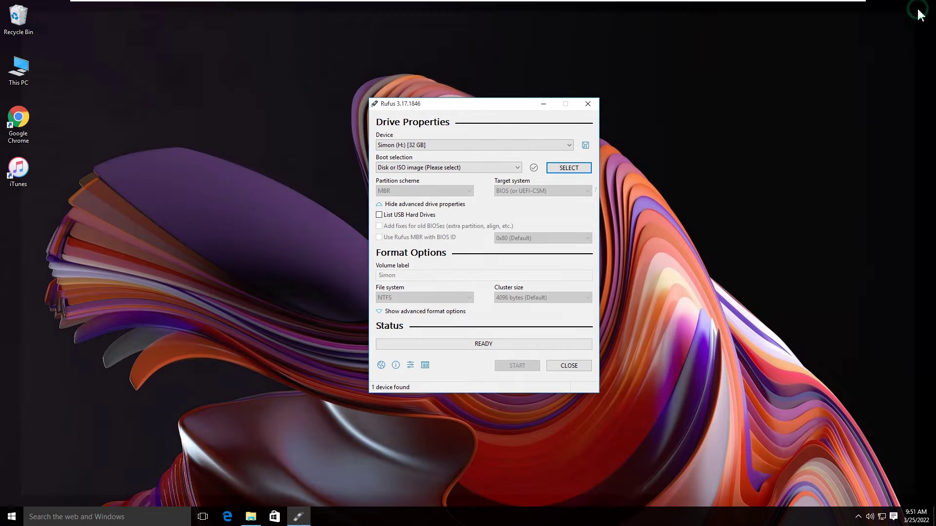
Step: Pick the 32 GB H: drive as the device and load Win11.iso from New Volume (F:) as the boot image
left_click(390, 146)
left_click(390, 155)
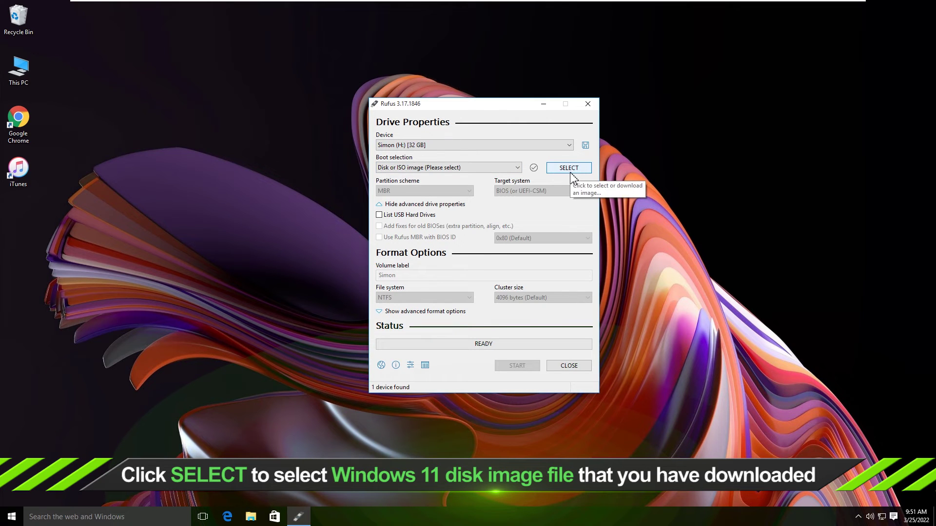
left_click(569, 169)
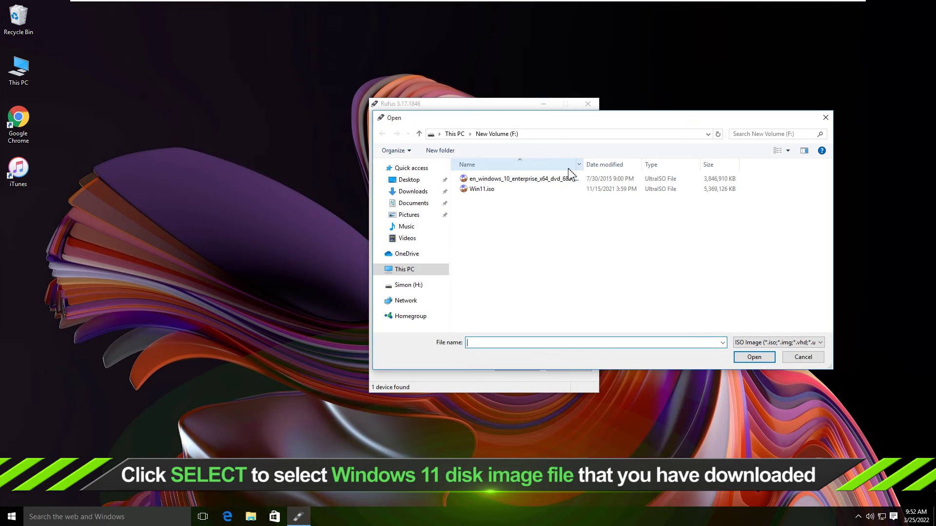
left_click(487, 193)
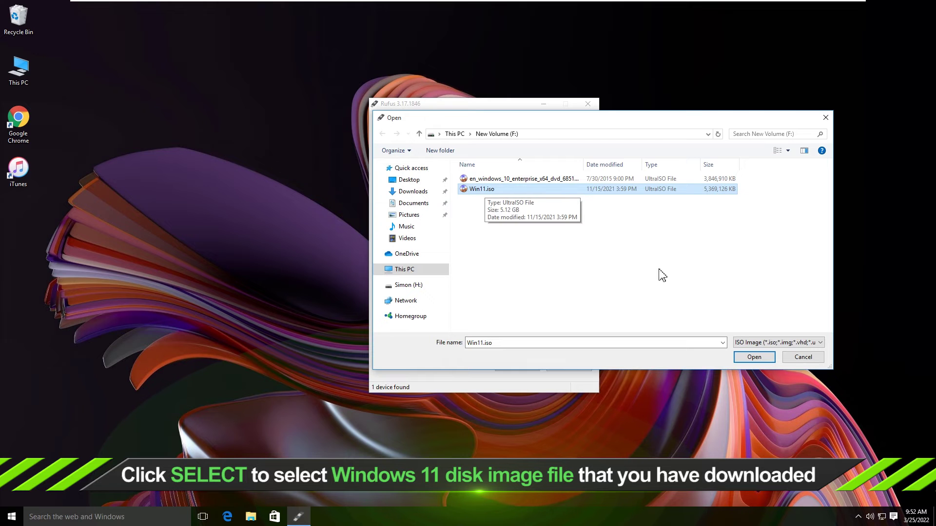
left_click(753, 358)
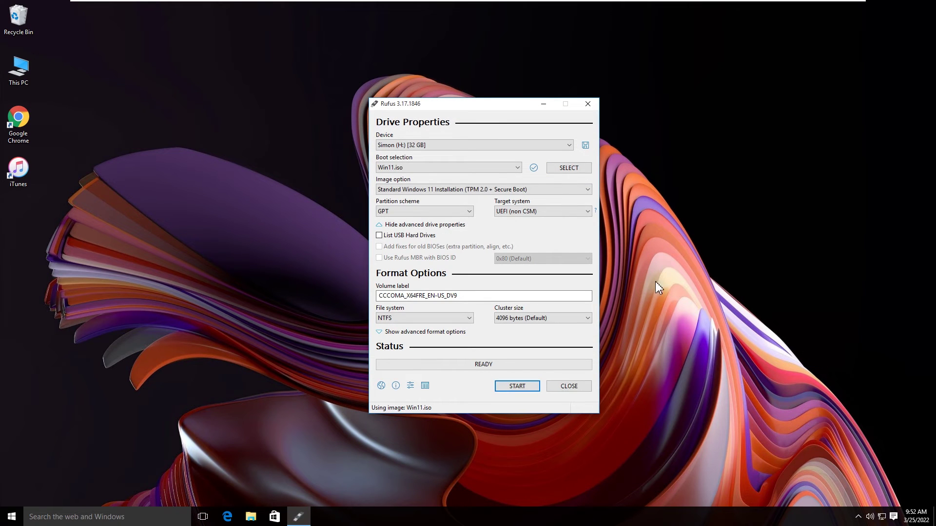
Step: Set the image option to Standard Windows 11 Installation (TPM 2.0 + Secure Boot), with GPT partition scheme and NTFS file system
left_click(403, 190)
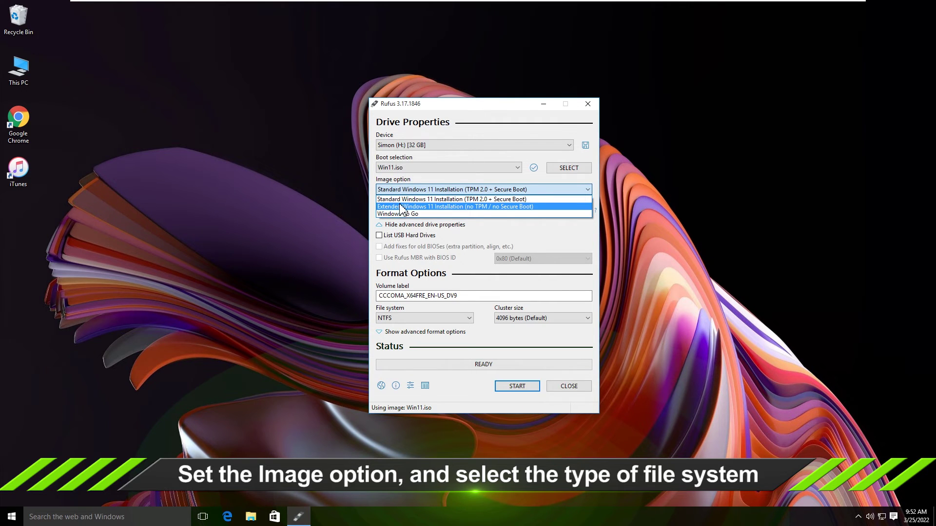
left_click(398, 200)
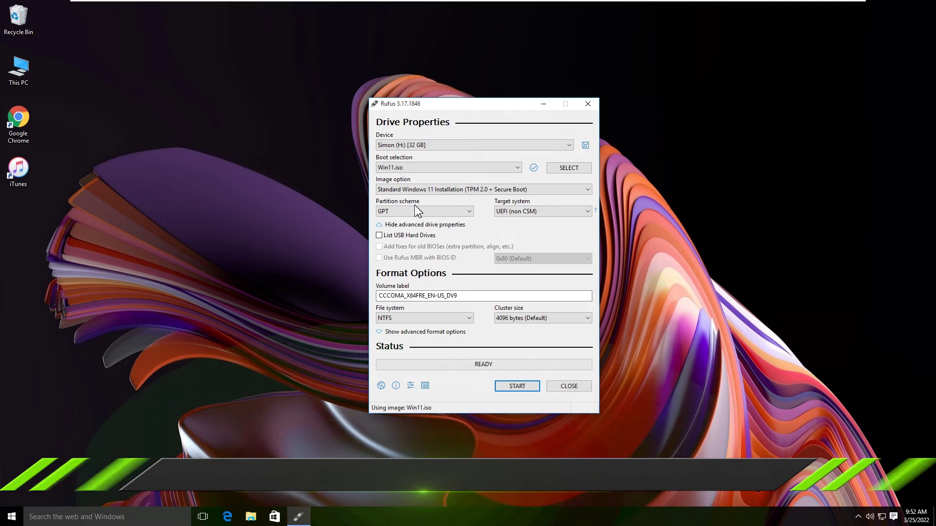
left_click(408, 211)
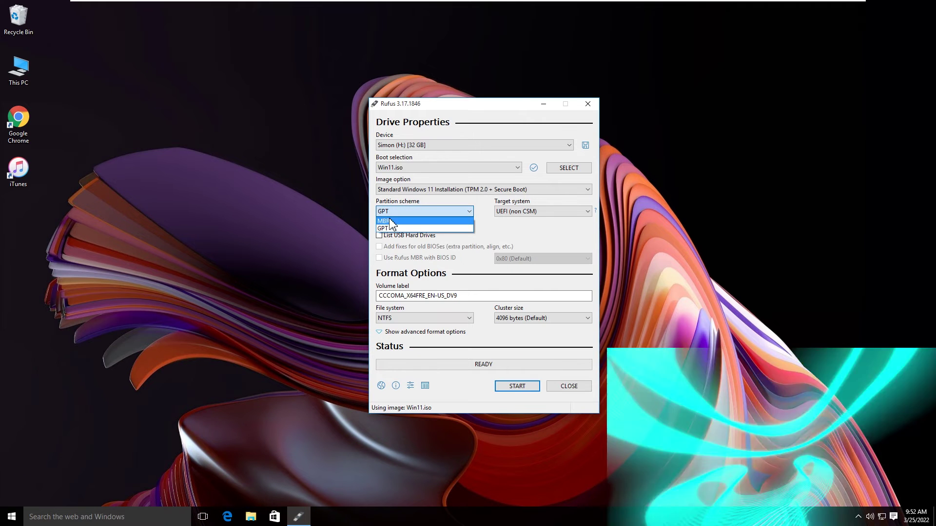
left_click(399, 214)
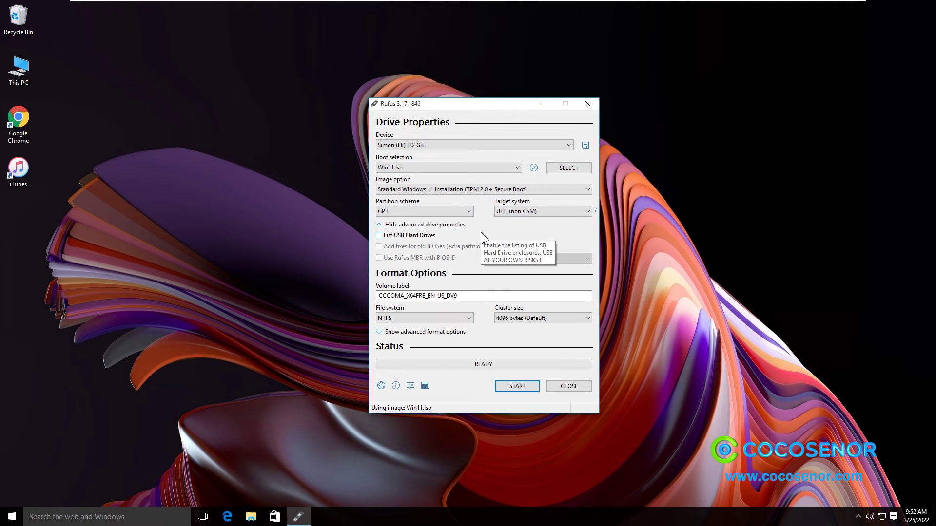
left_click(408, 318)
left_click(408, 318)
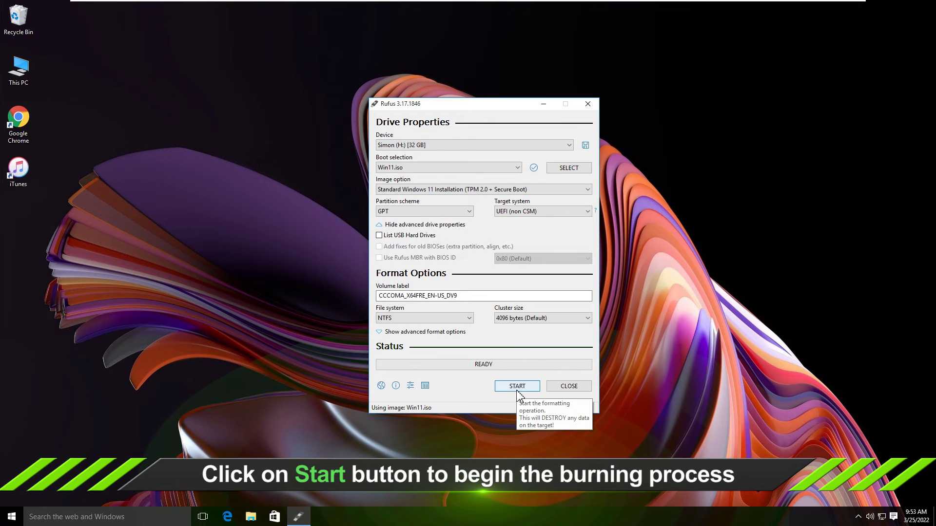
Step: Burn Win11.iso to the 32 GB H: drive, accepting that all its data is destroyed, and close Rufus when finished
left_click(518, 390)
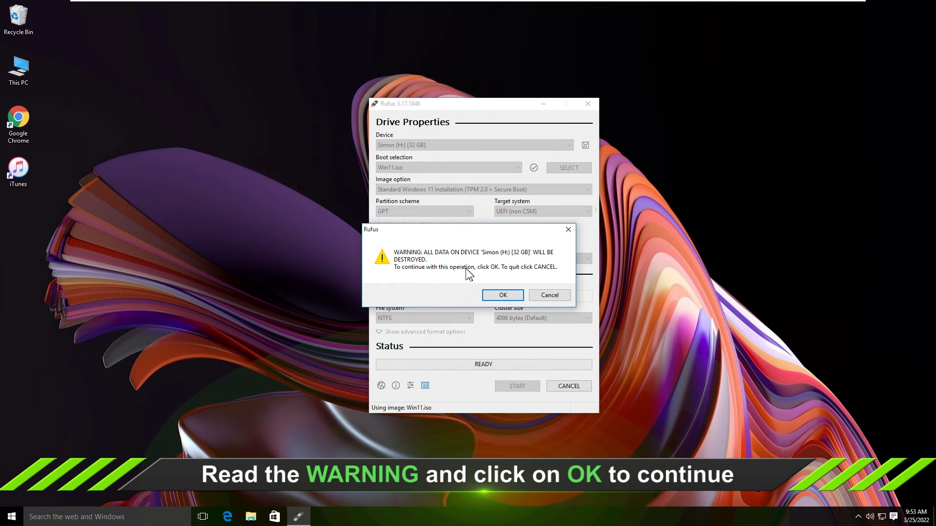
left_click(507, 296)
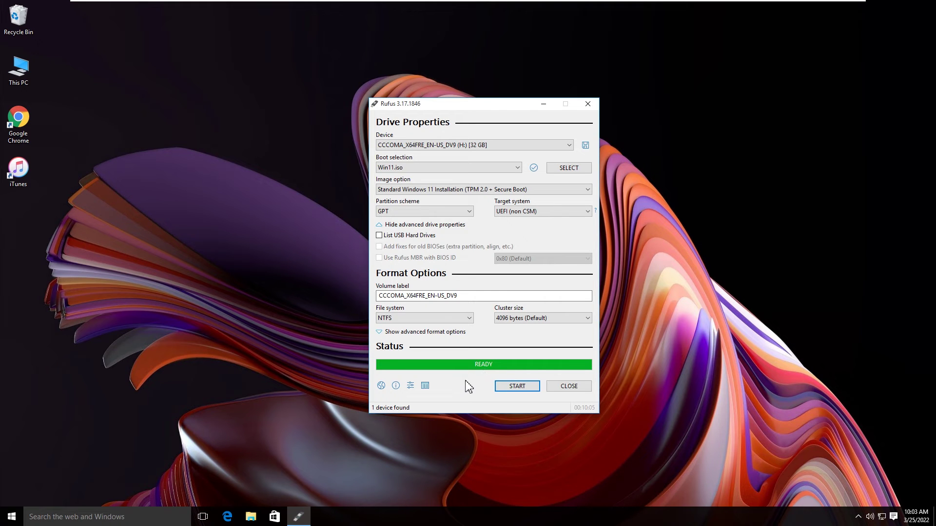
left_click(570, 387)
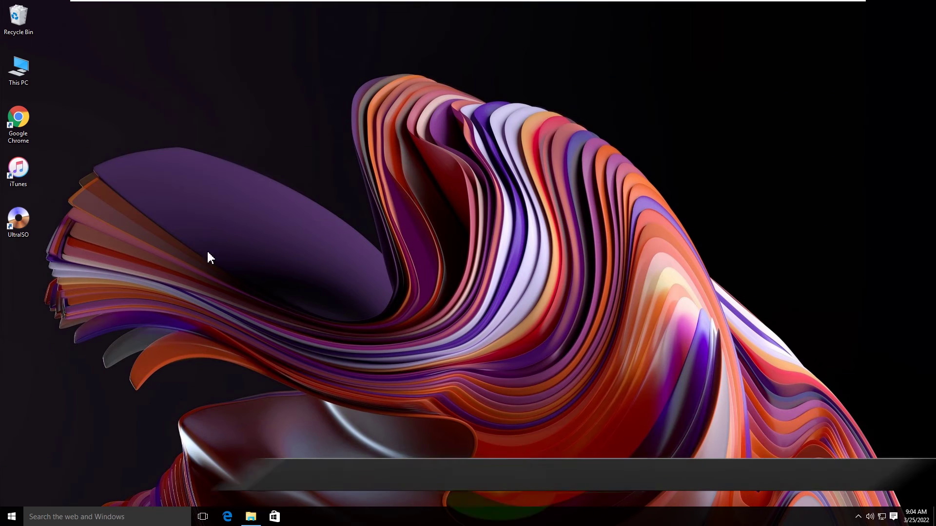
Step: Check the UltraISO shortcut on the desktop and the Win11.iso file in New Volume (F:), and minimize the file window
left_click(9, 225)
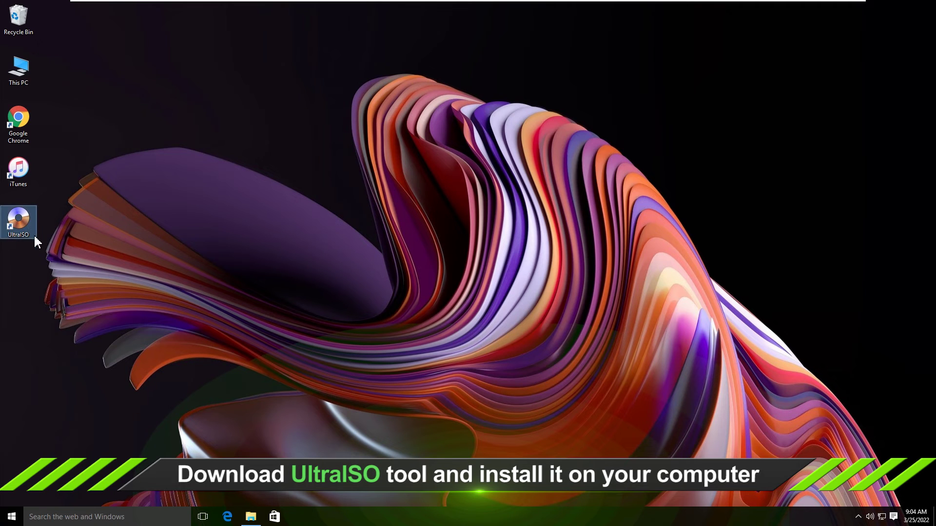
left_click(332, 227)
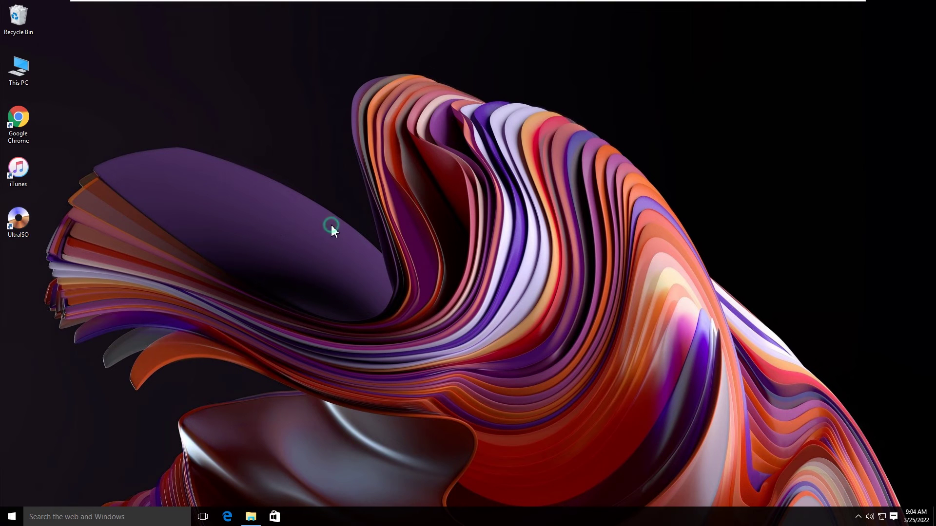
left_click(251, 517)
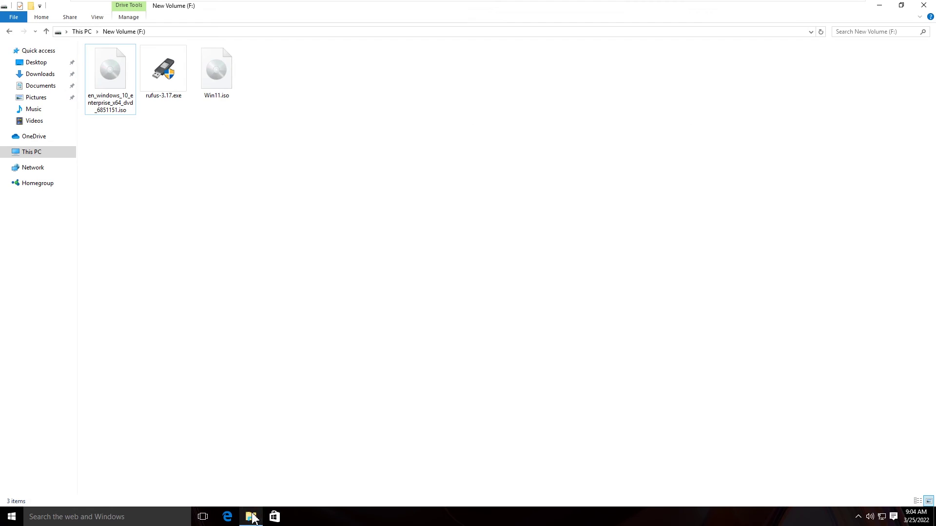
left_click(213, 84)
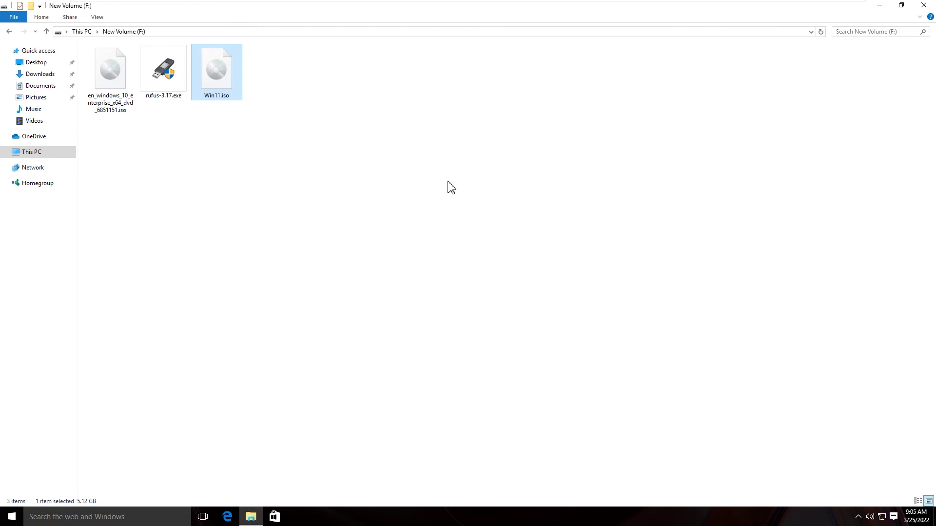
left_click(880, 6)
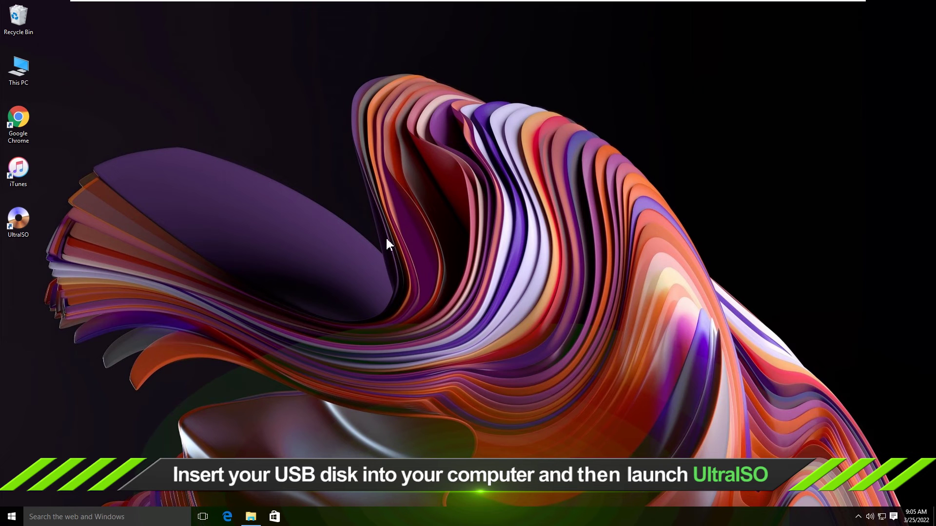
Step: Launch UltraISO and open the Win11.iso image from New Volume (F:)
double_click(18, 228)
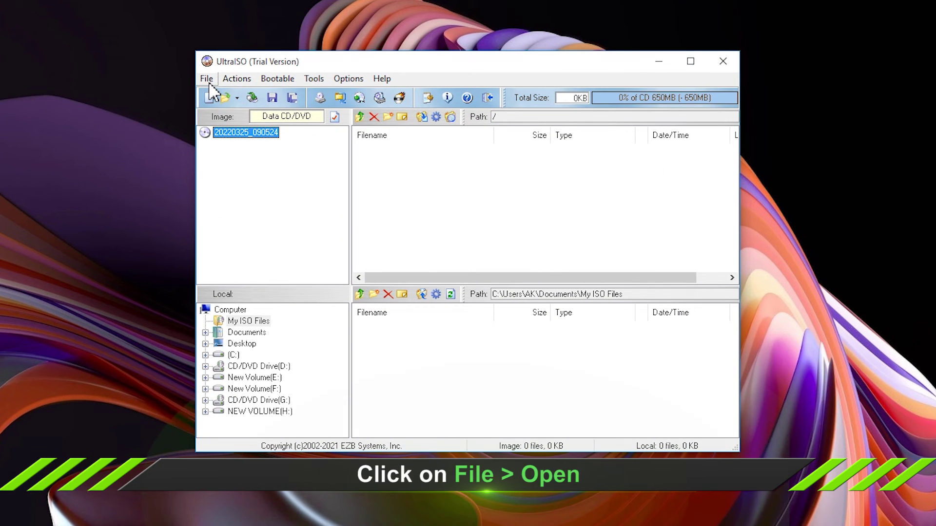
left_click(207, 80)
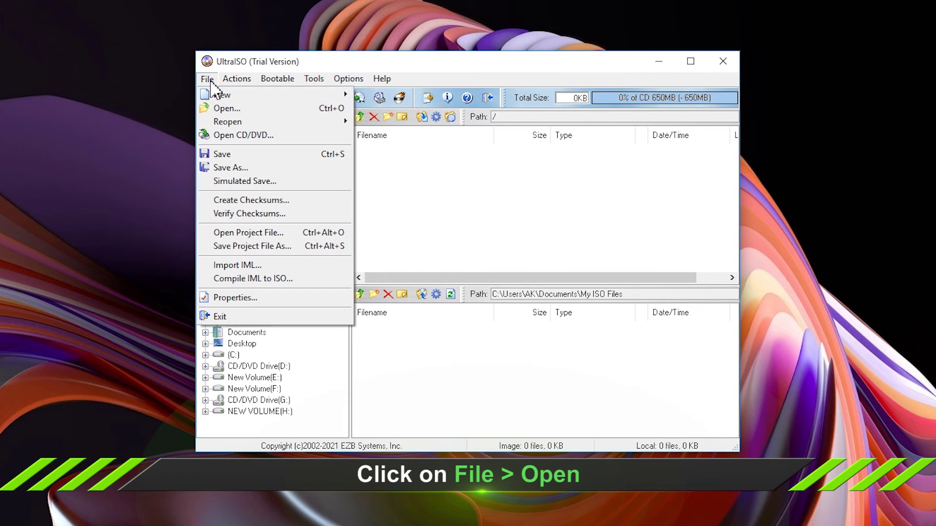
left_click(236, 110)
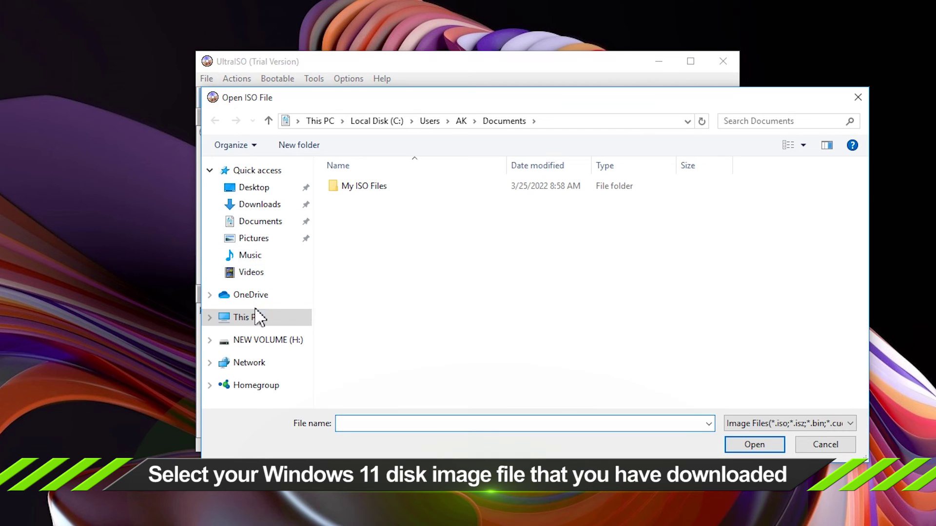
left_click(255, 320)
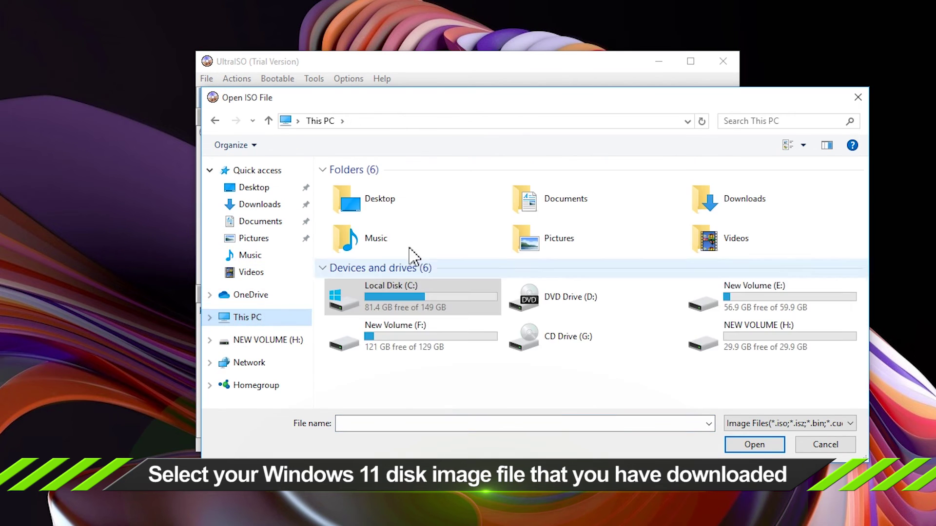
double_click(407, 337)
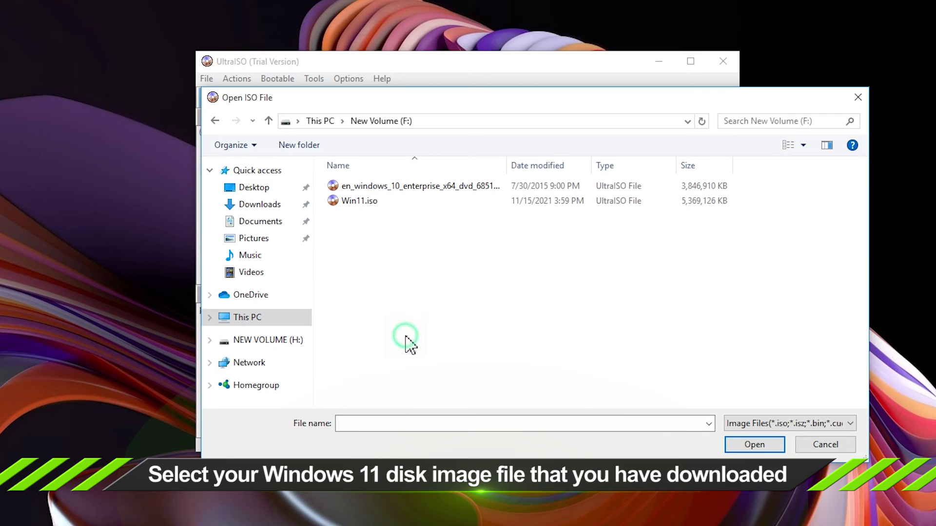
left_click(347, 204)
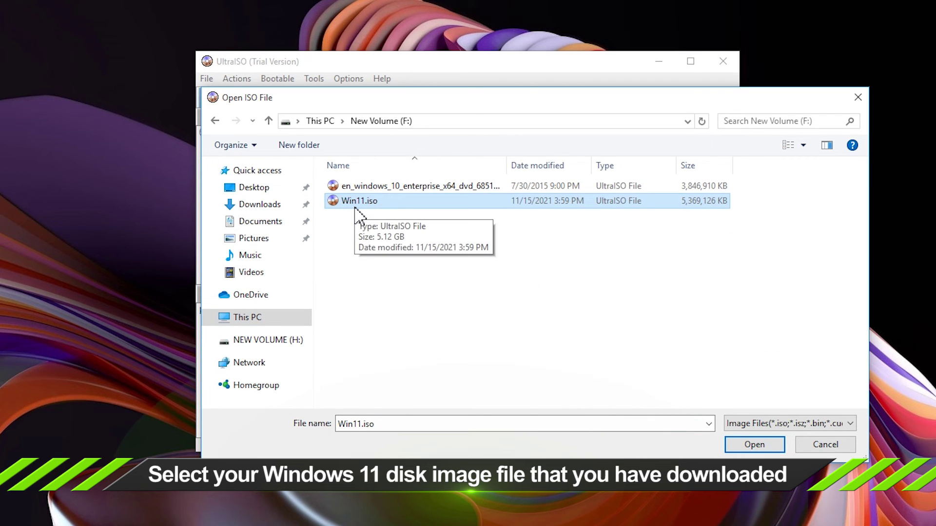
left_click(753, 443)
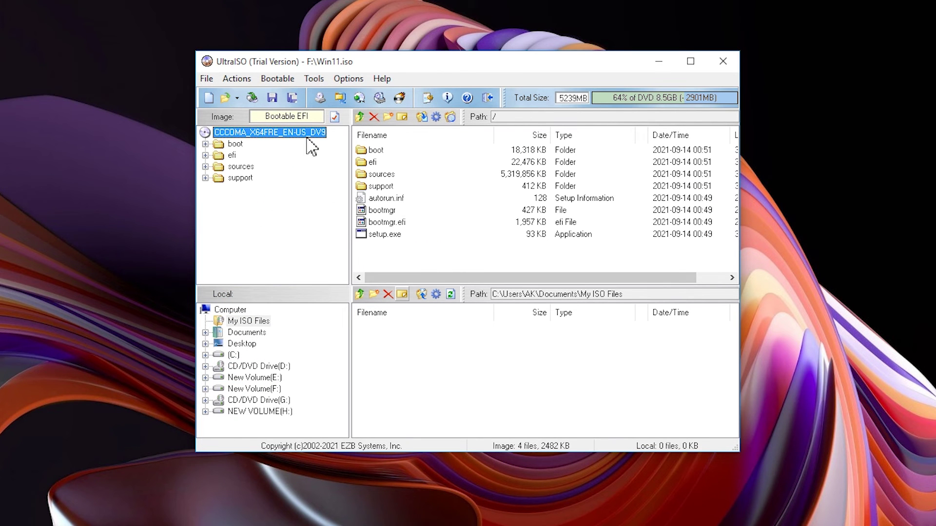
Step: Start Write Disk Image with permission to make changes, and choose the 31 GB H: USB flash disk as the disk drive
left_click(281, 81)
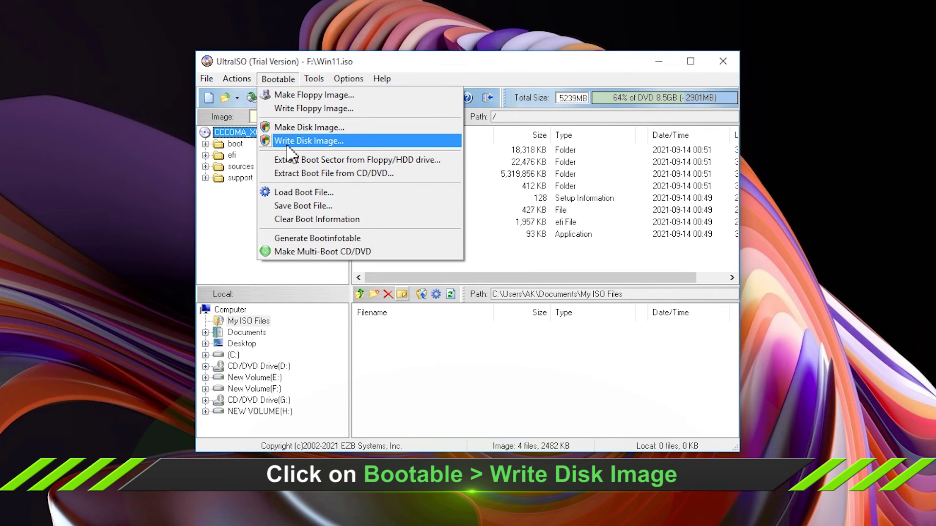
left_click(301, 145)
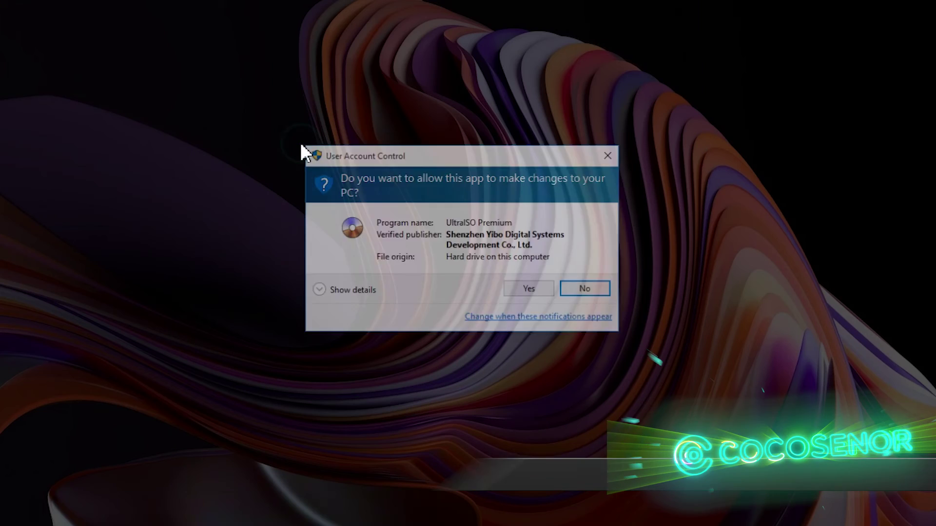
left_click(529, 291)
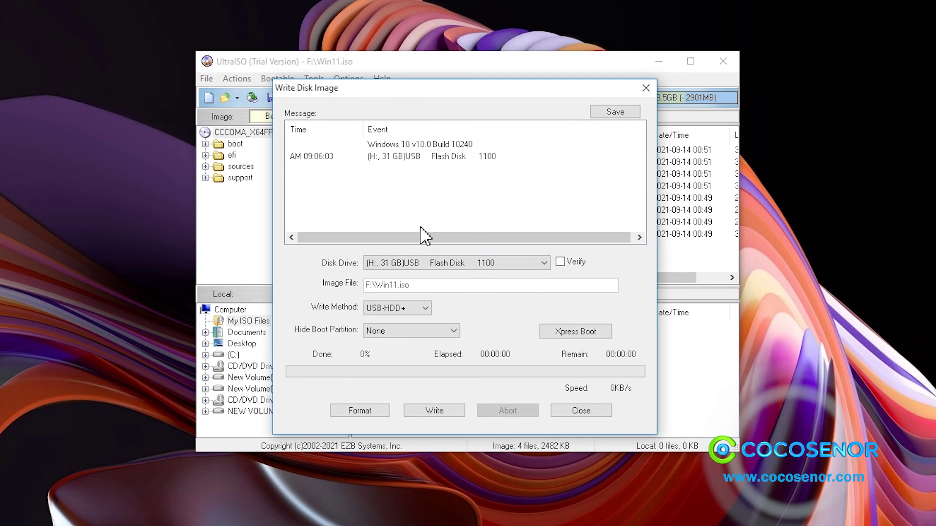
left_click(395, 264)
left_click(402, 276)
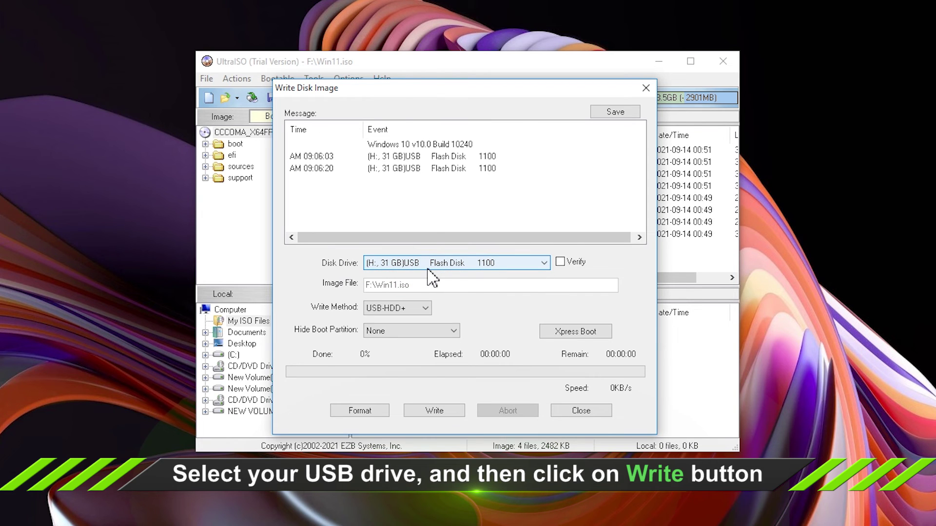
left_click(381, 289)
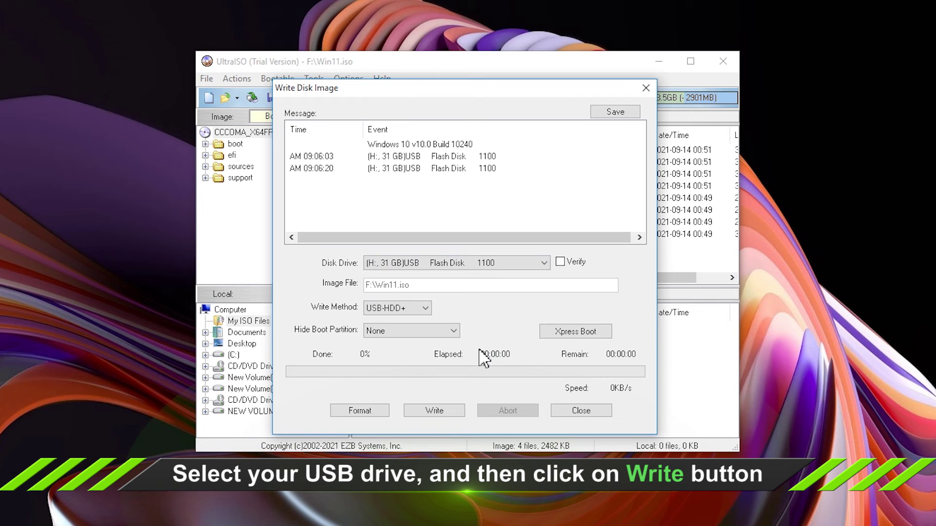
Step: Write the Windows 11 image to the USB drive, accepting the data loss, and close UltraISO once the burn finishes
left_click(433, 411)
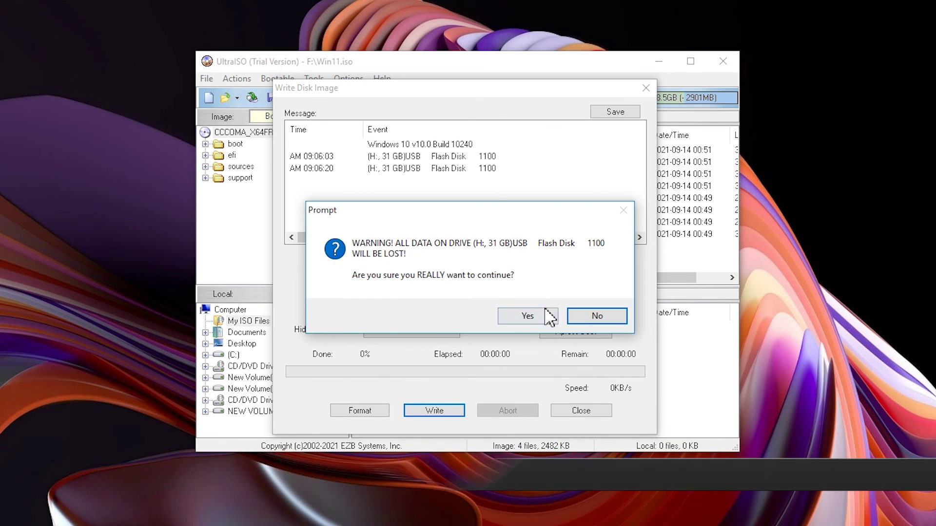
left_click(527, 324)
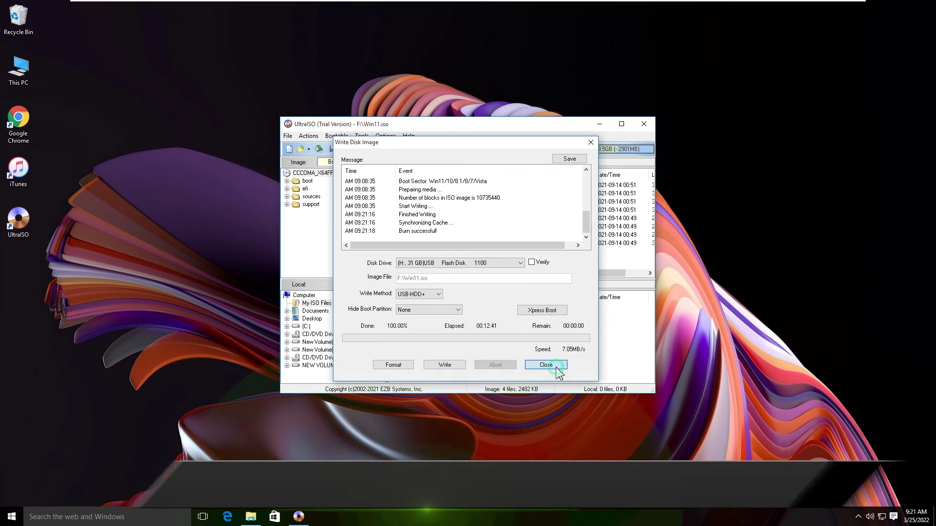
left_click(557, 367)
left_click(643, 124)
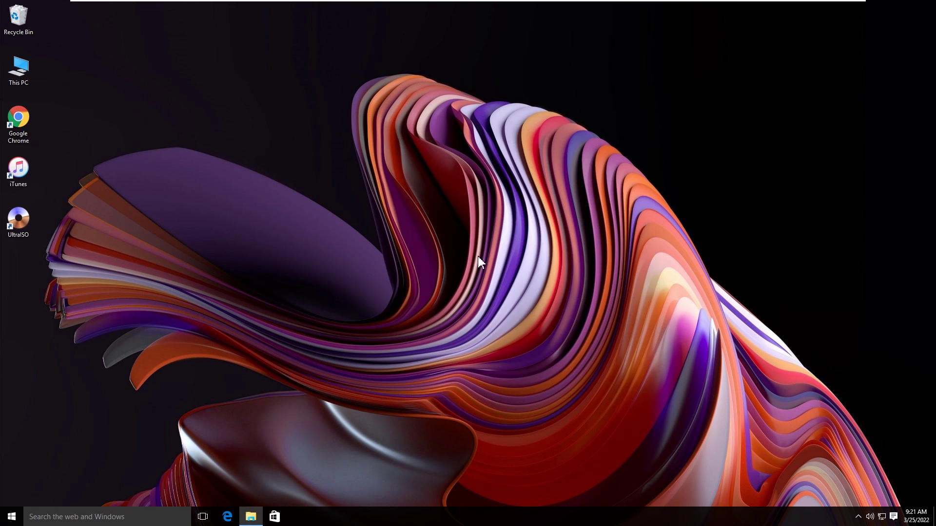